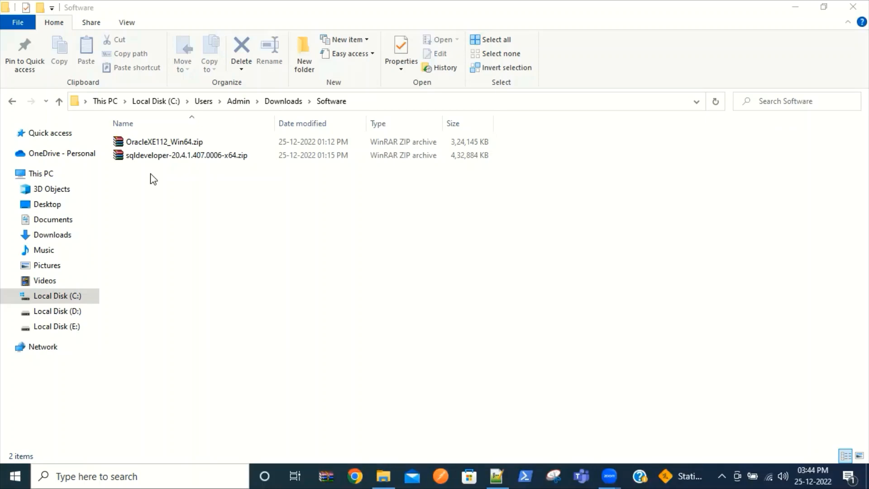
Step: Extract OracleXE112_Win64.zip into its own OracleXE112_Win64 folder
click(142, 146)
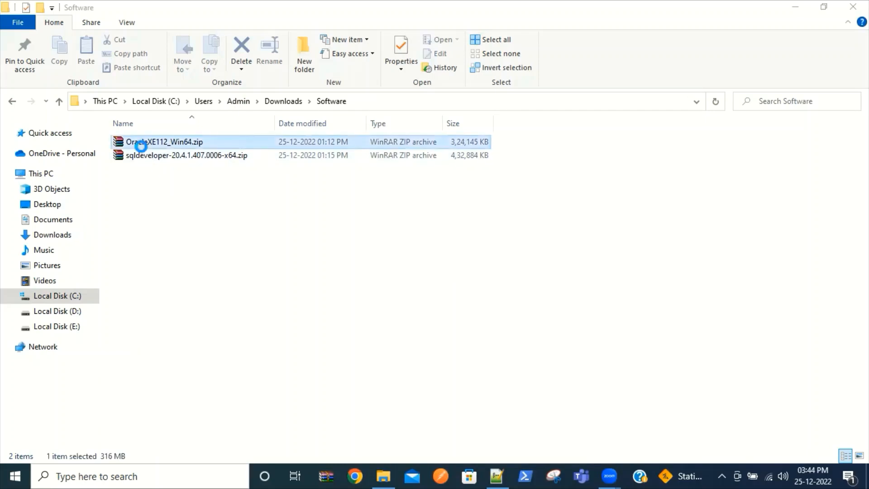
right_click(141, 146)
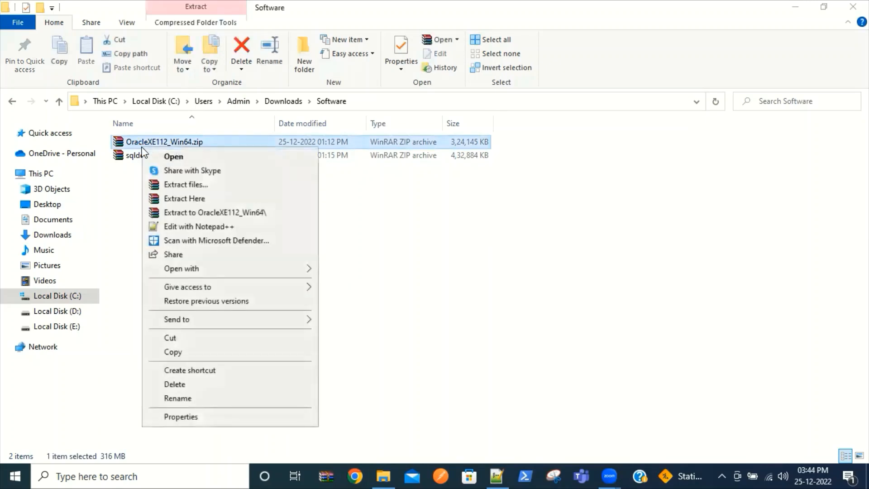
click(206, 211)
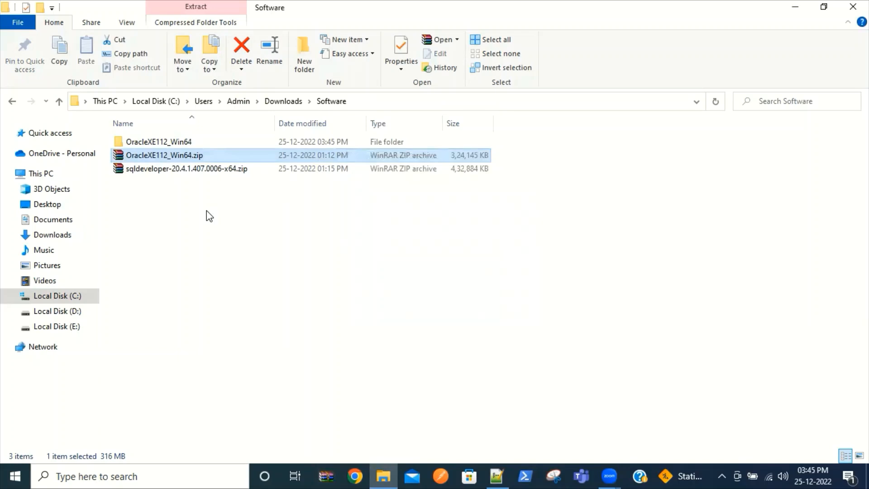
Step: Open OracleXE112_Win64\DISK1 and launch the Oracle XE setup program
double_click(141, 145)
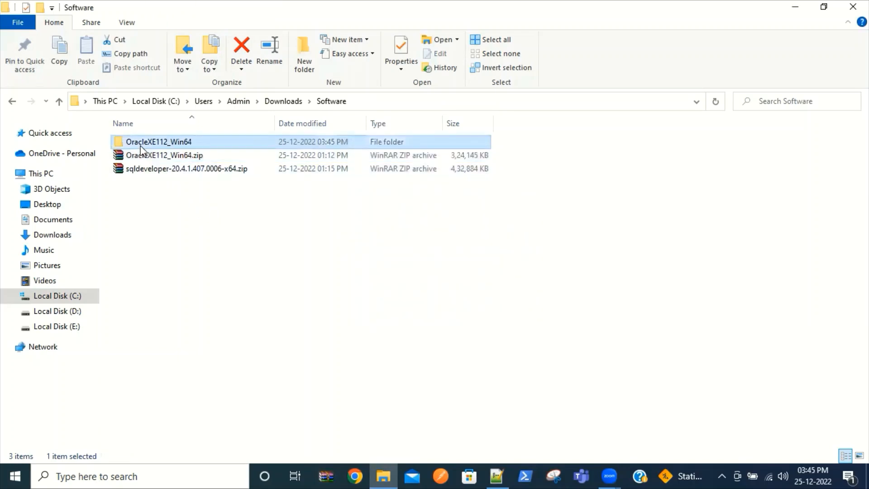
double_click(141, 149)
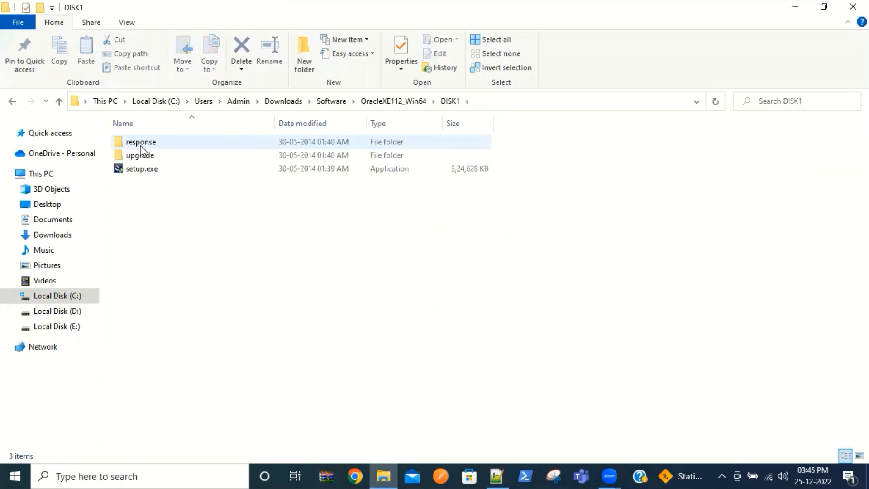
double_click(141, 171)
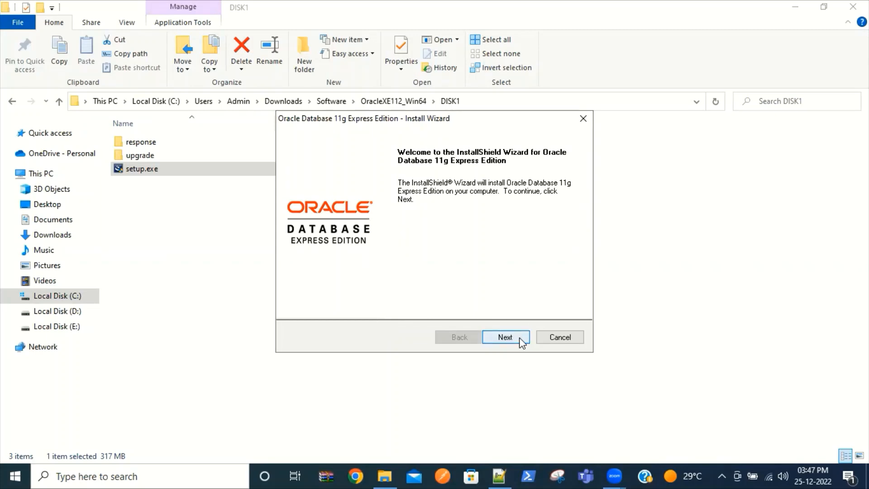
Step: Accept the Oracle XE license agreement and keep the default C:\oraclexe\ destination
click(505, 337)
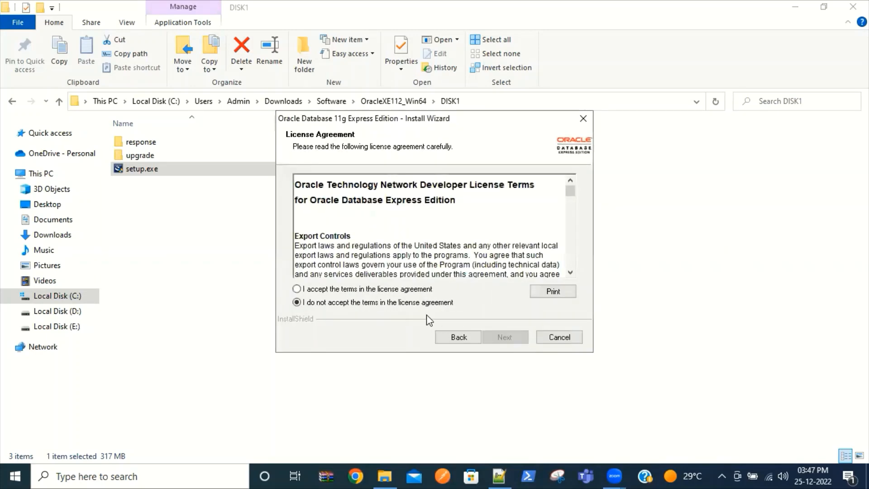
click(385, 293)
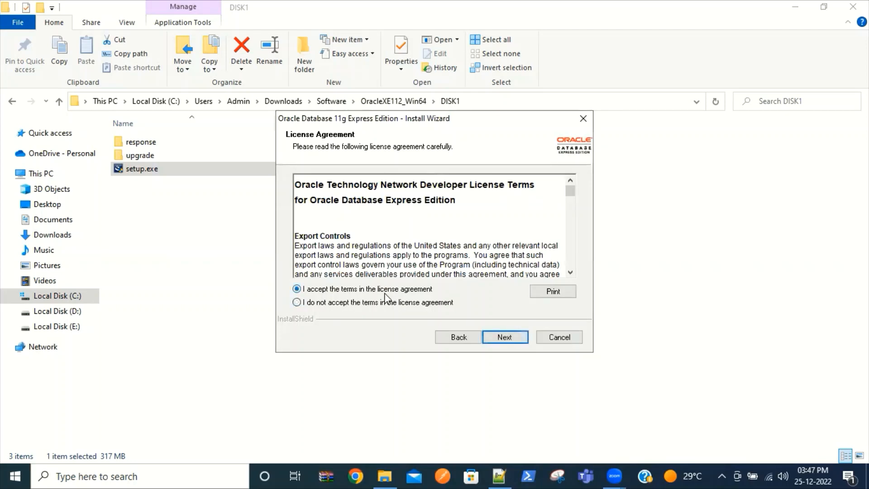
click(493, 341)
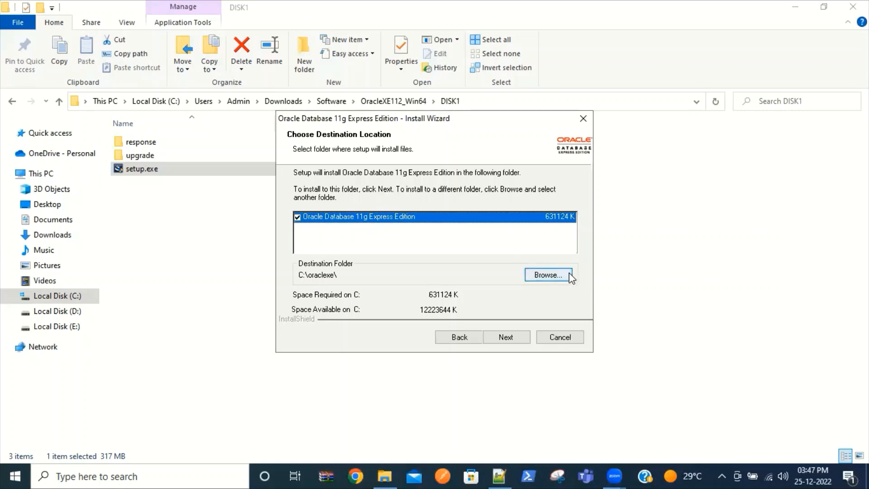
click(502, 337)
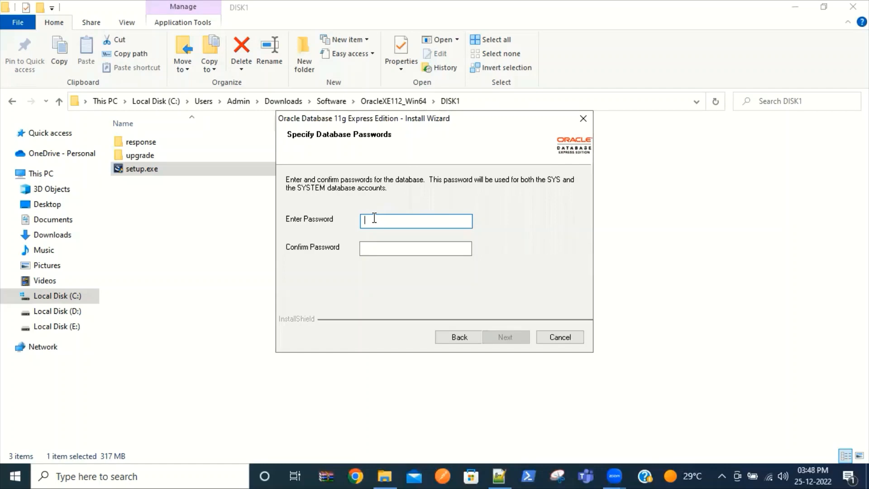
Step: Enter the SYS/SYSTEM database password and confirm it in the second field
text(*******)
key(Tab)
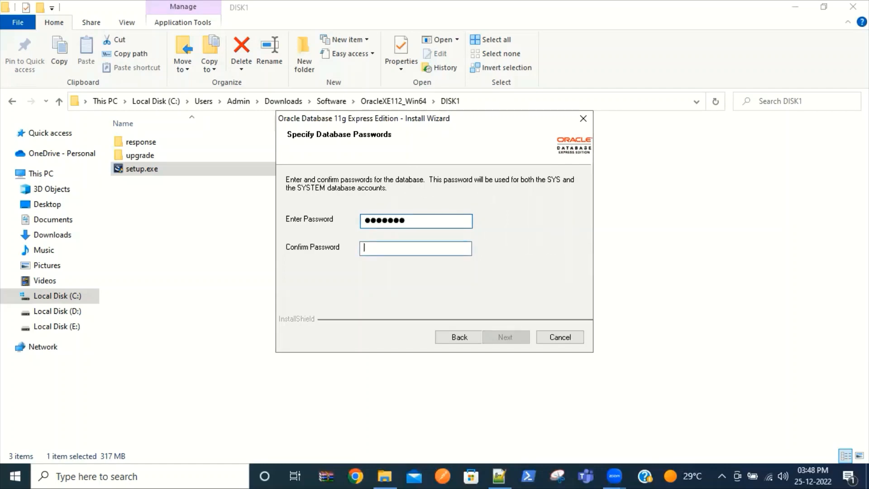
text(*******)
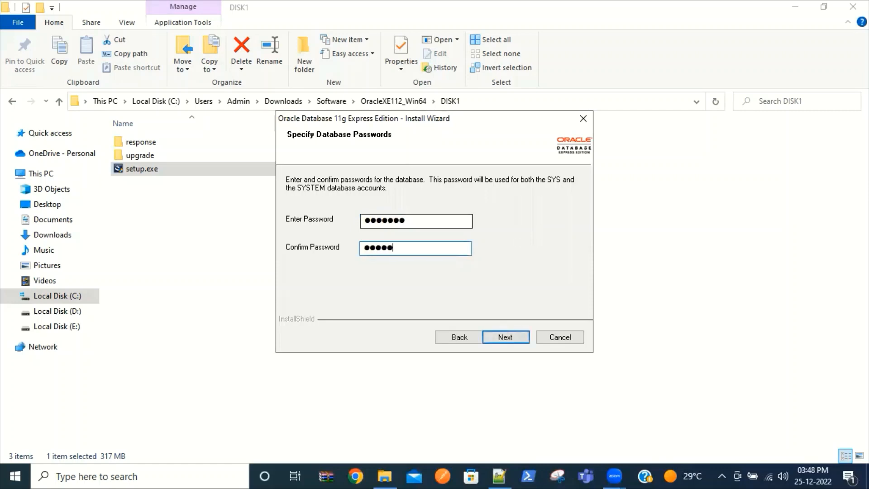
Step: Advance to the installation summary and install Oracle Database 11g XE
click(505, 337)
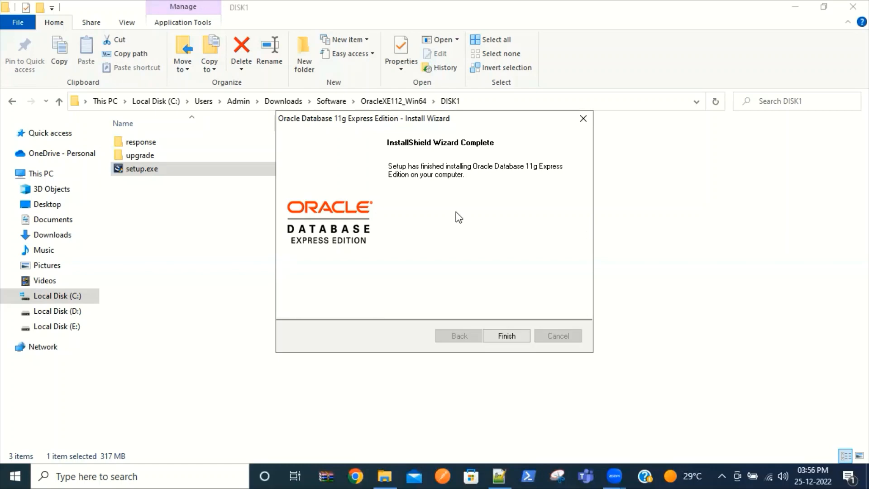
Step: Close the finished installer and extract sqldeveloper-20.4.1.407.0006-x64.zip into its own folder
click(507, 337)
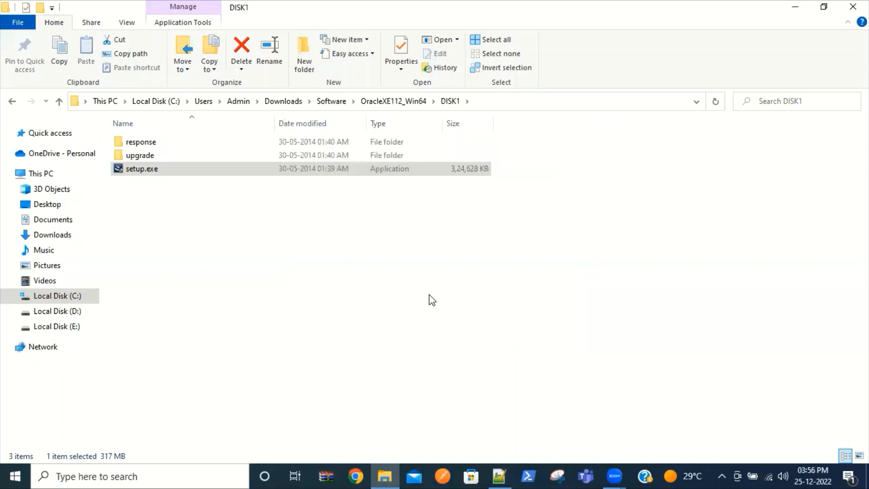
click(335, 107)
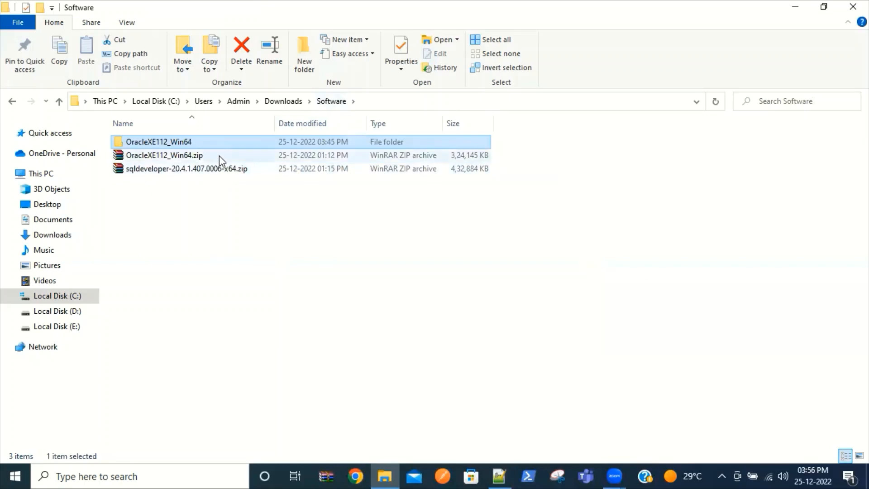
click(221, 169)
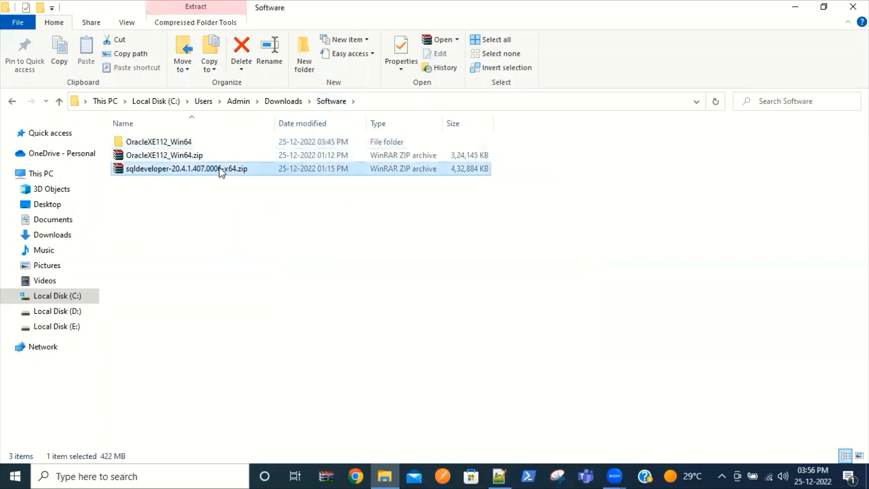
right_click(221, 172)
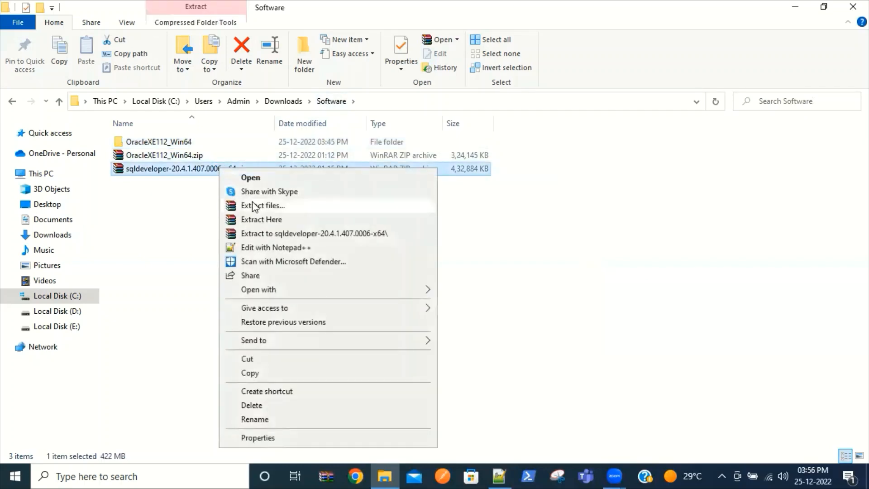
click(268, 233)
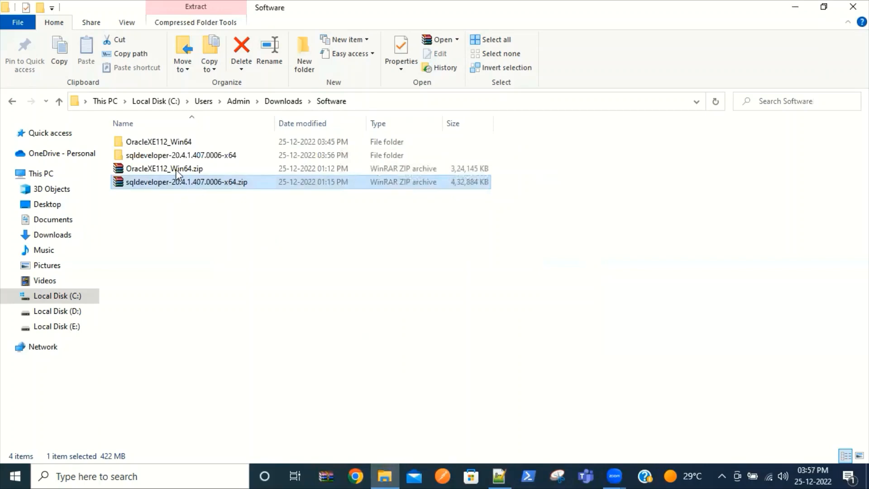
Step: Open sqldeveloper-20.4.1.407.0006-x64\sqldeveloper and start sqldeveloper.exe
double_click(169, 158)
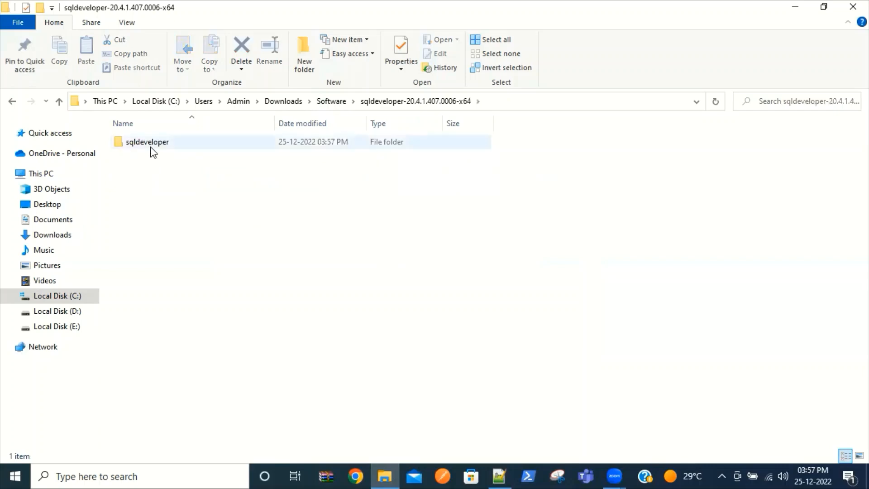
double_click(151, 148)
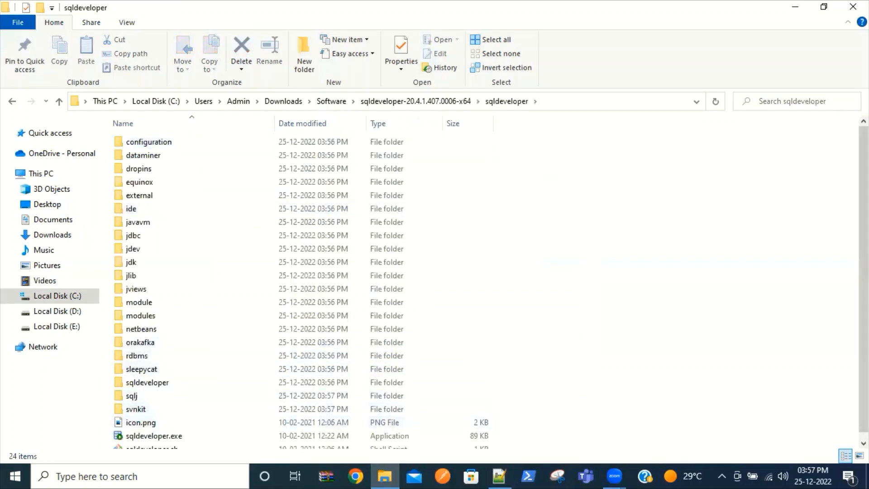
scroll(863, 280, down, 1)
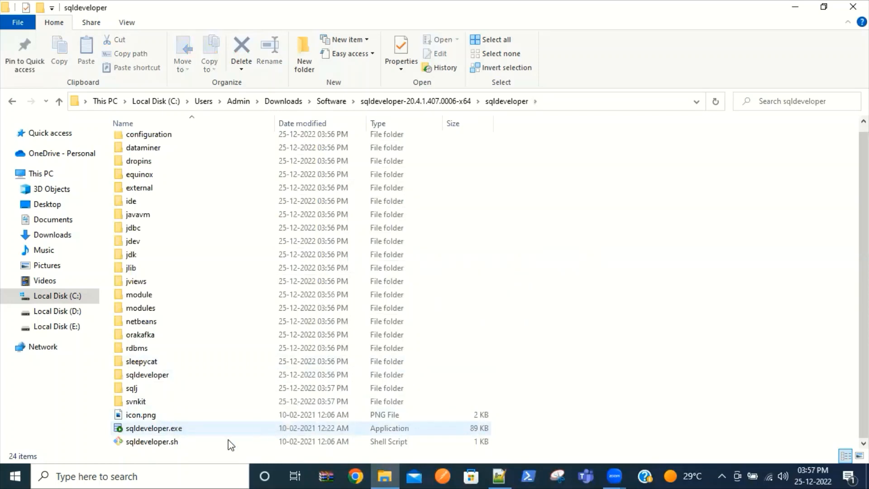
double_click(171, 429)
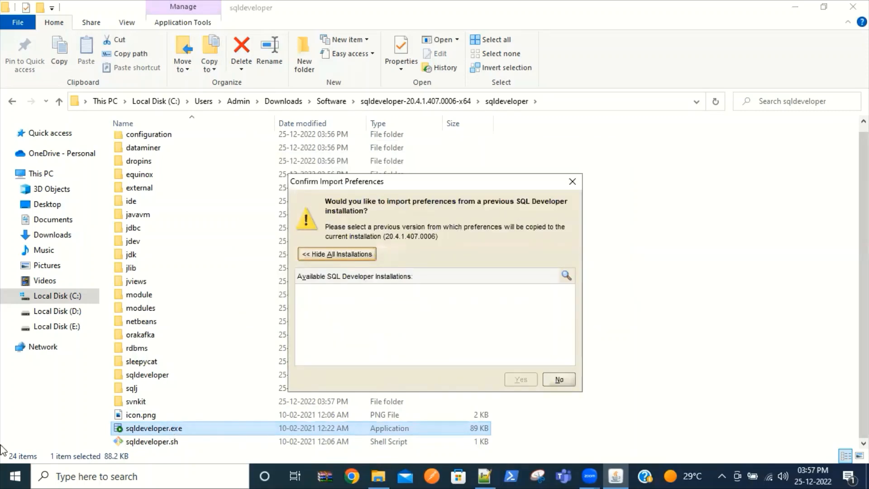
Step: Decline importing old preferences, dismiss usage tracking, and maximize the SQL Developer window
click(559, 381)
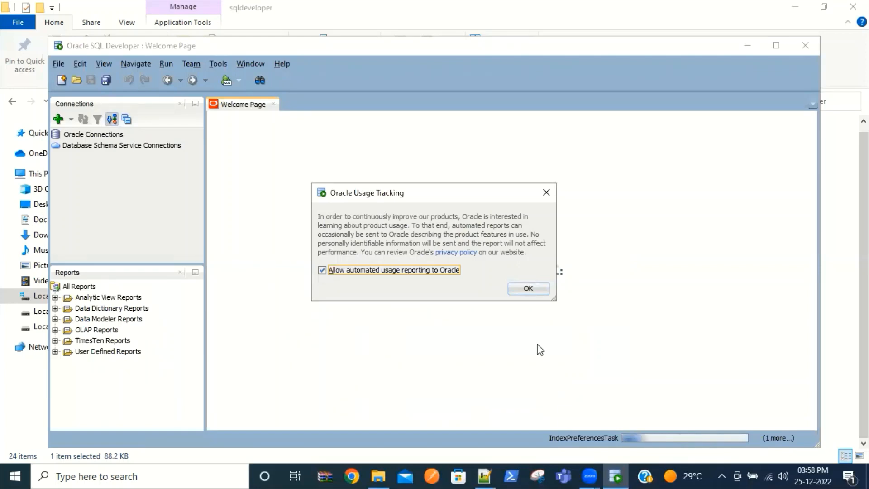
click(526, 291)
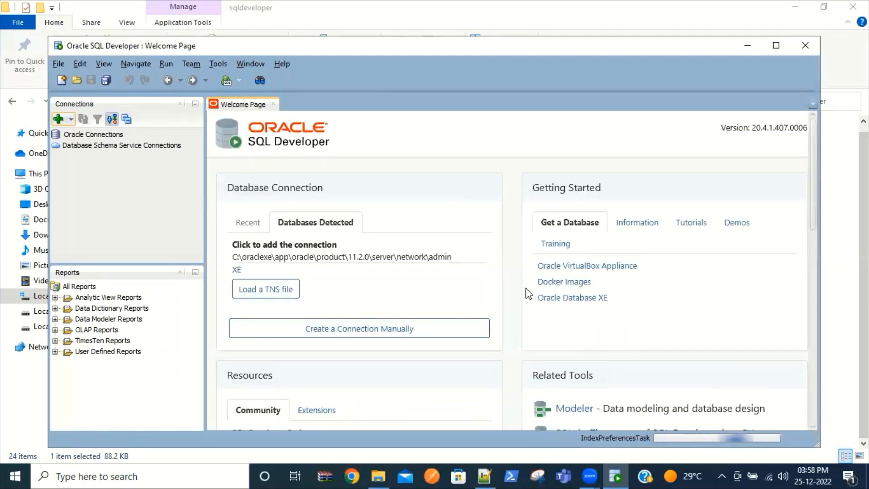
click(776, 46)
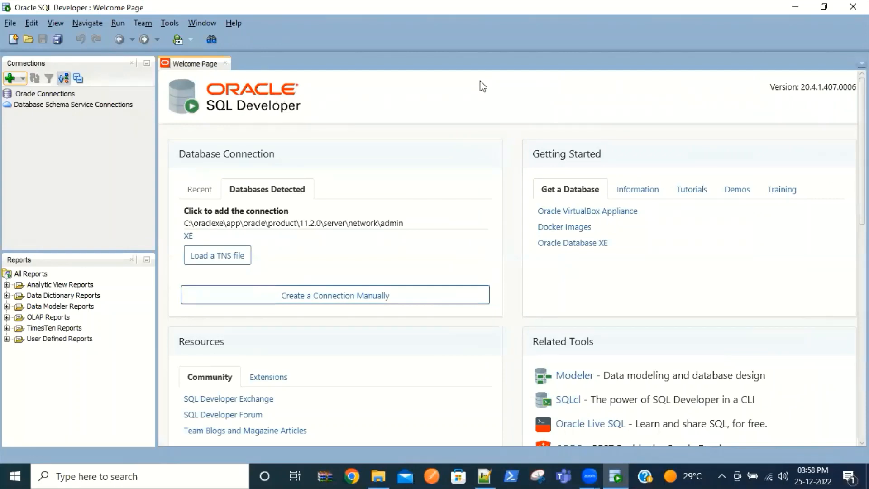
Step: Create a connection named system with username system, its password, and Save Password ticked
click(15, 82)
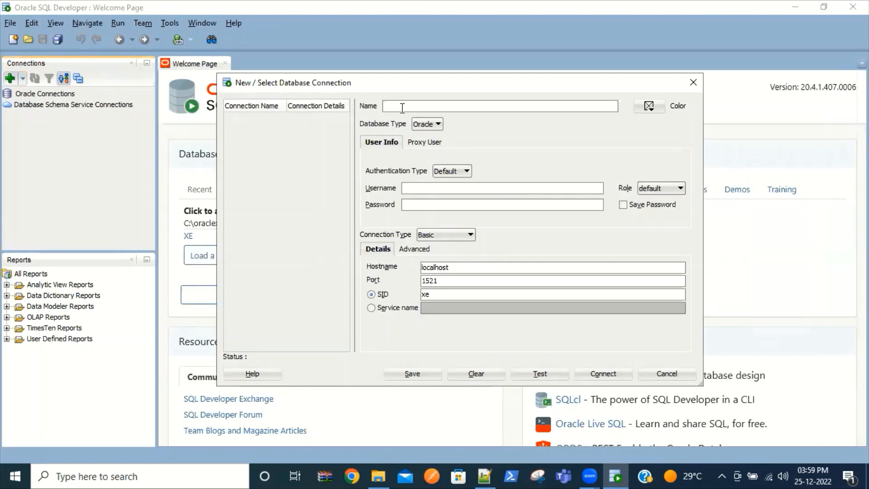
text(system)
click(465, 191)
click(627, 207)
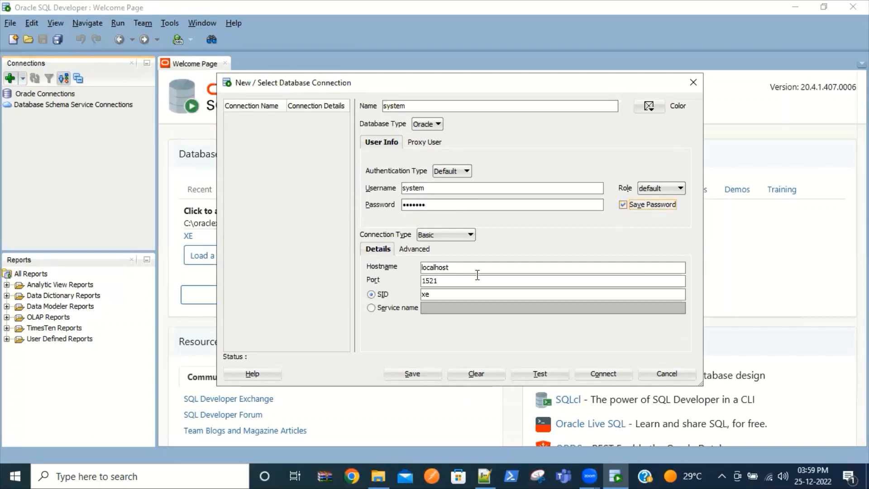
Step: Set the connection's service name to xe, test it, and connect
click(388, 308)
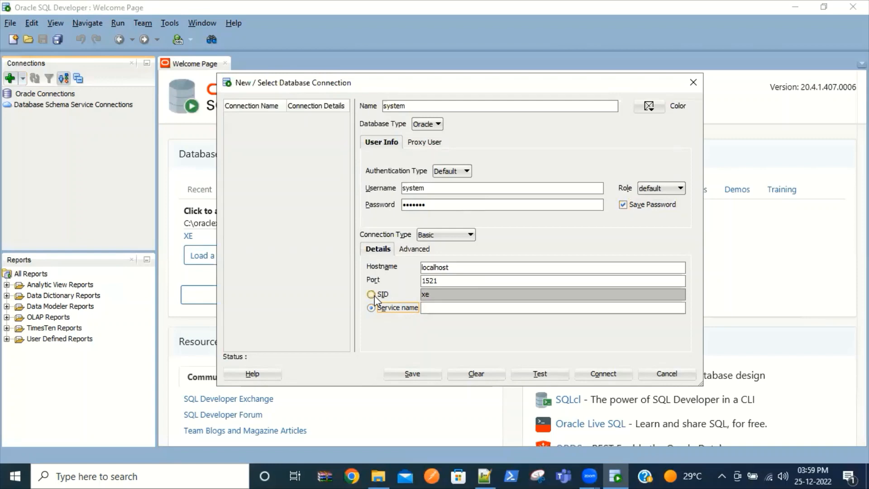
click(422, 307)
text(xe)
click(540, 374)
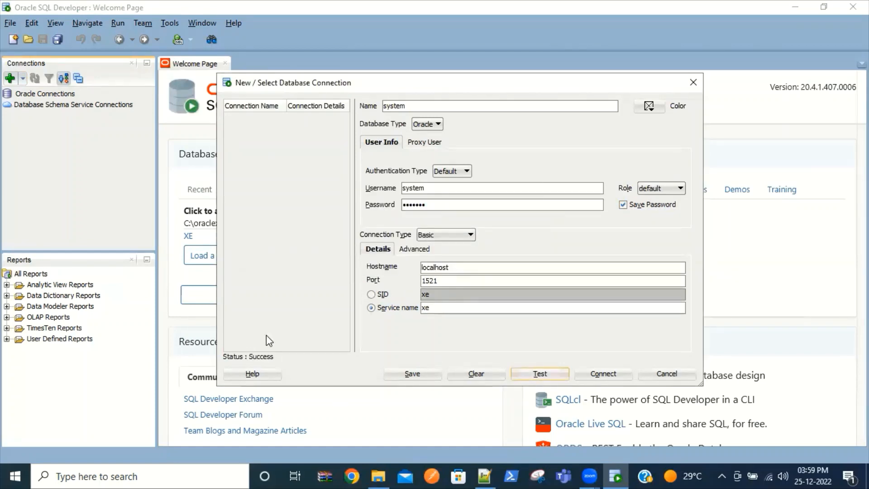
click(601, 373)
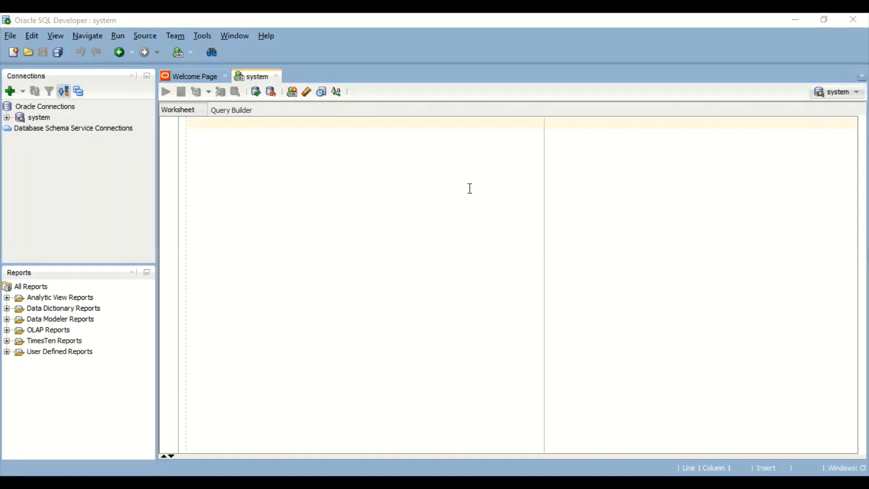
Step: Write and run 'create user scott identified by' with its password in the system worksheet
click(38, 117)
click(269, 150)
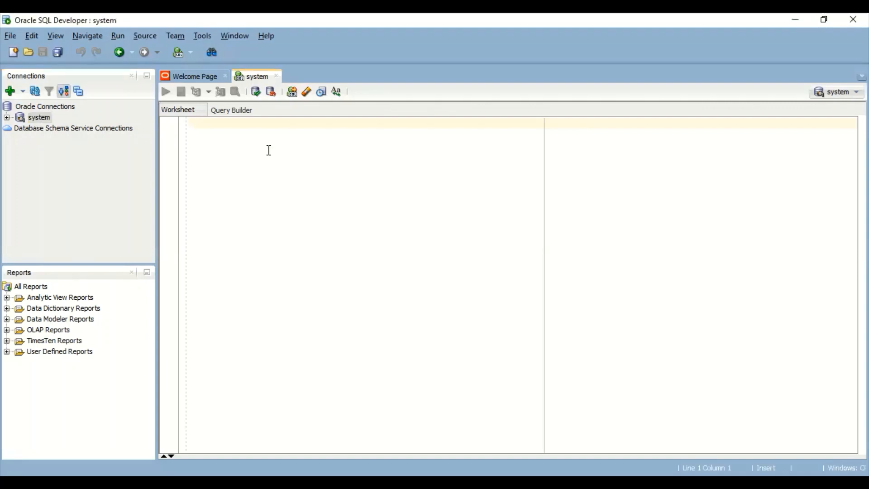
text(cr)
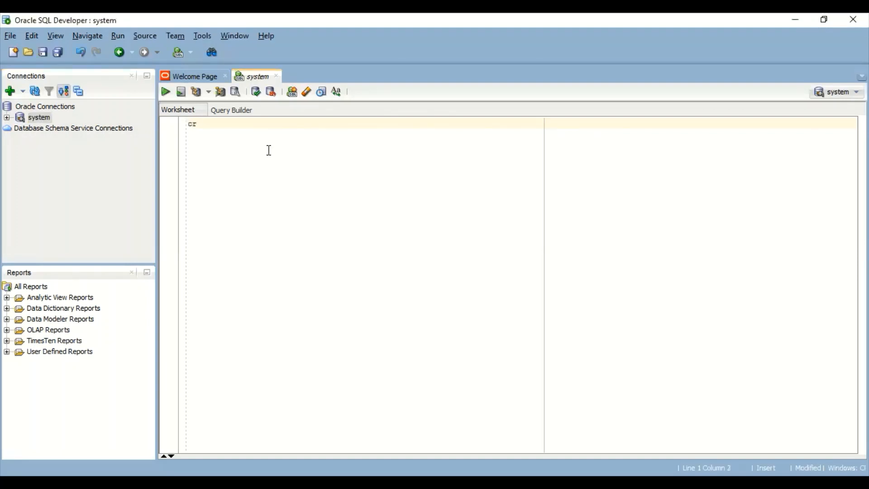
text(eate user scott id)
text(en)
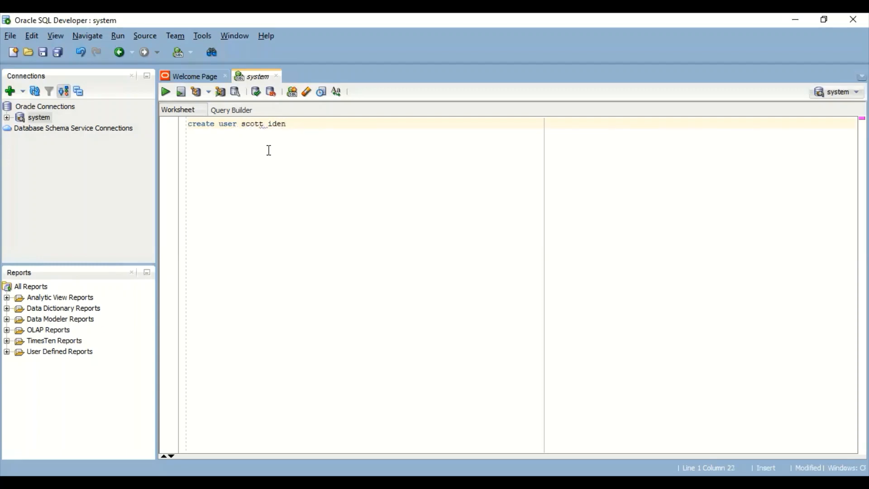
text(tified by tiger;)
double_click(254, 125)
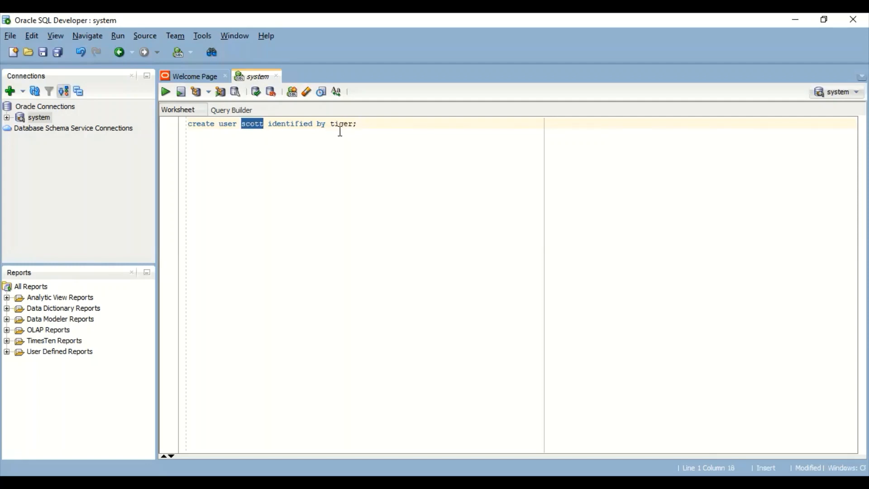
key(End)
click(366, 131)
click(165, 95)
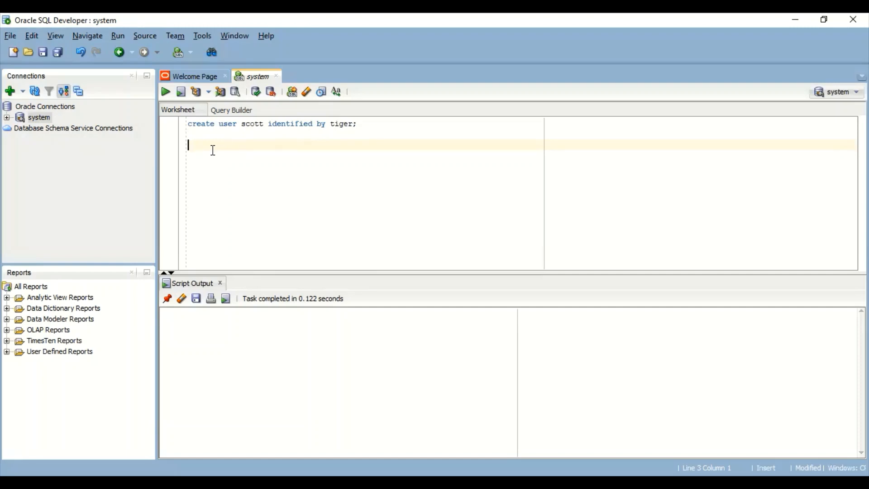
Step: Run 'grant connect, resource to scott;' in the worksheet
text(grant connect, resource to scott)
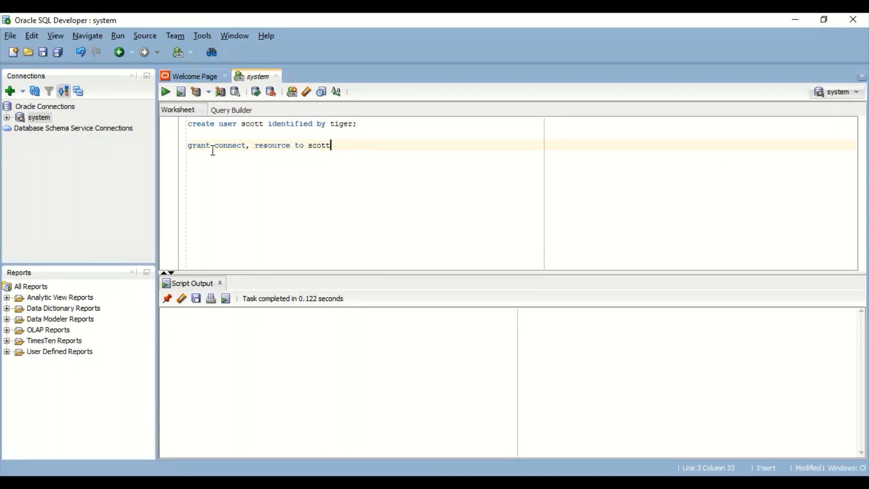
text(;)
key(shift+Up)
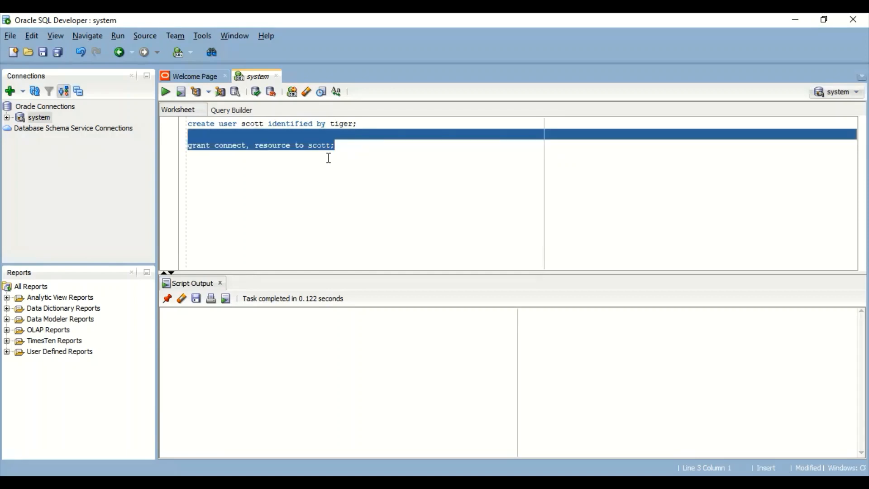
click(167, 92)
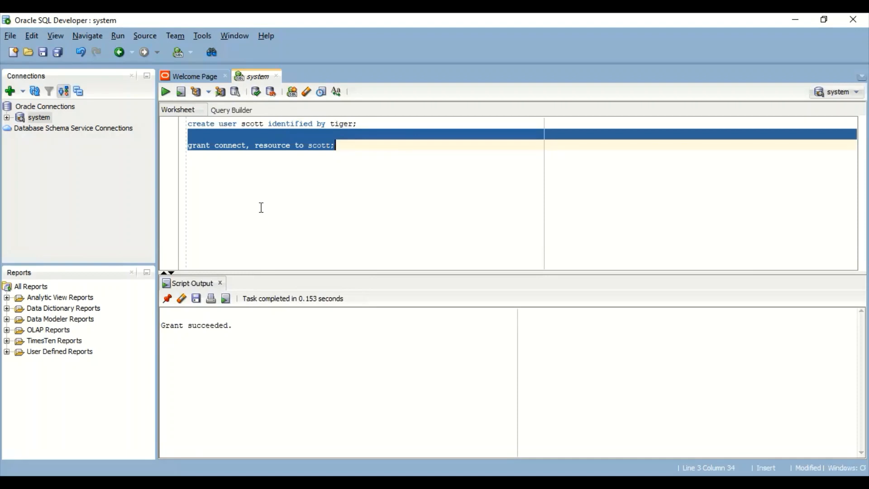
click(247, 132)
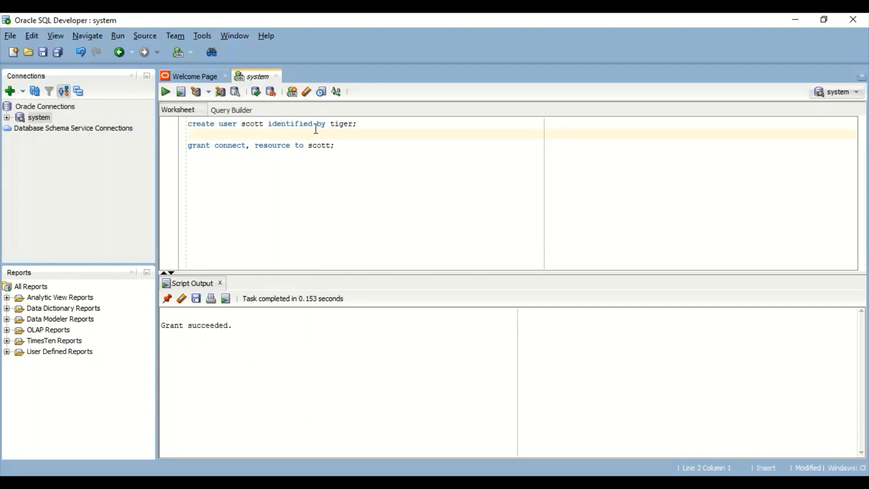
Step: Define a new connection named scott for user scott with its password, using service name xe
click(13, 96)
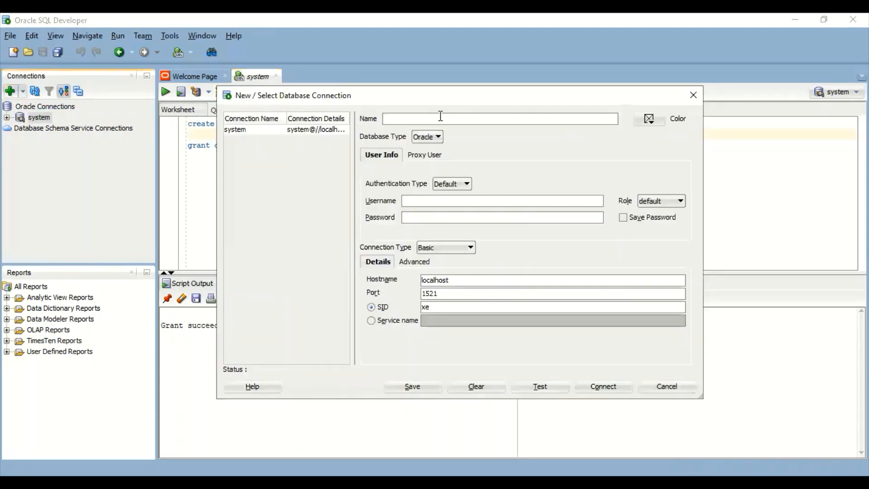
text(scottscotttiger)
click(412, 324)
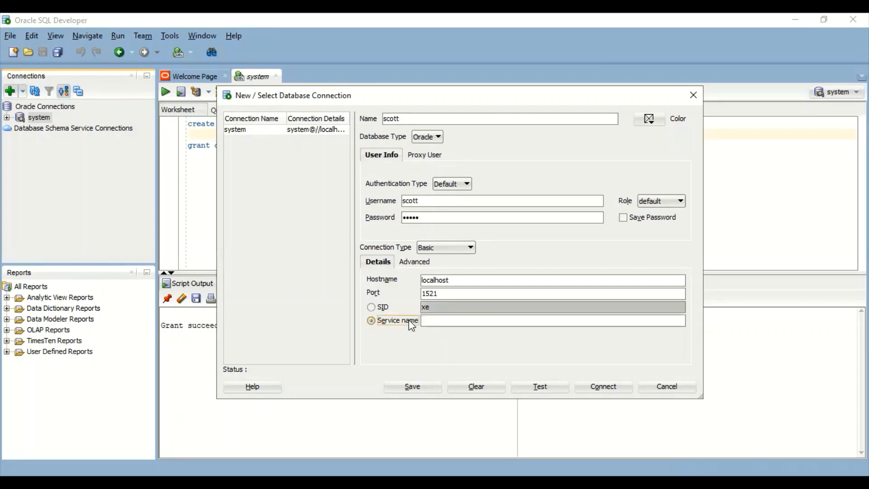
click(441, 321)
text(xe)
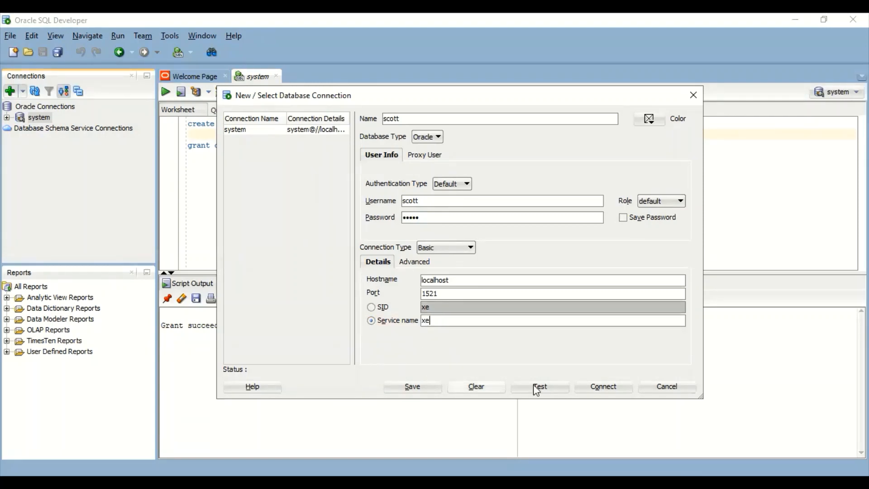
Step: Save the password with the connection, test it successfully, and connect to open its worksheet
click(623, 217)
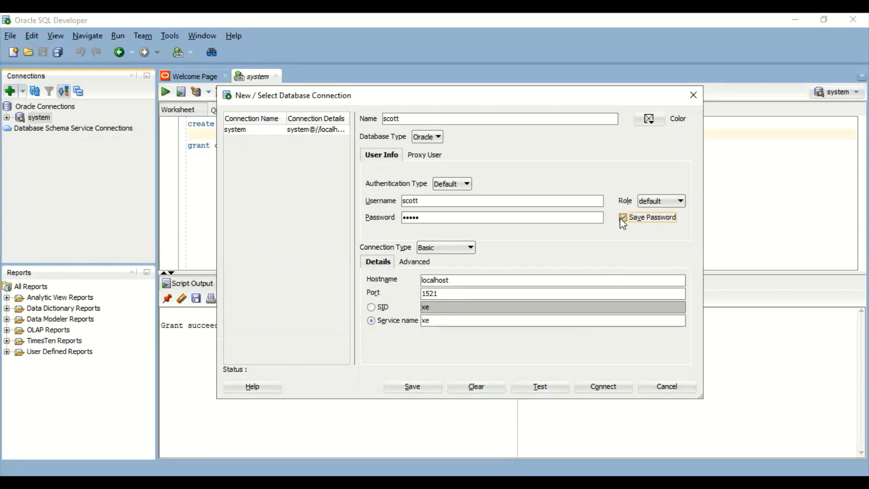
click(542, 386)
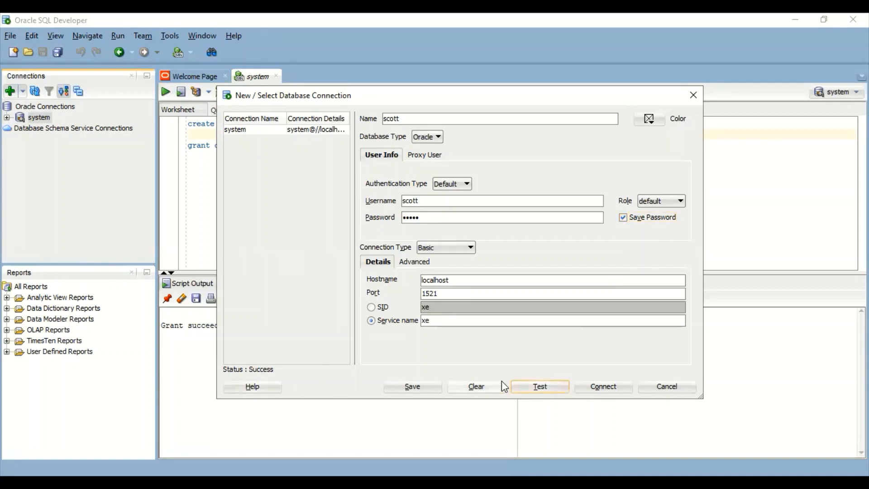
click(589, 386)
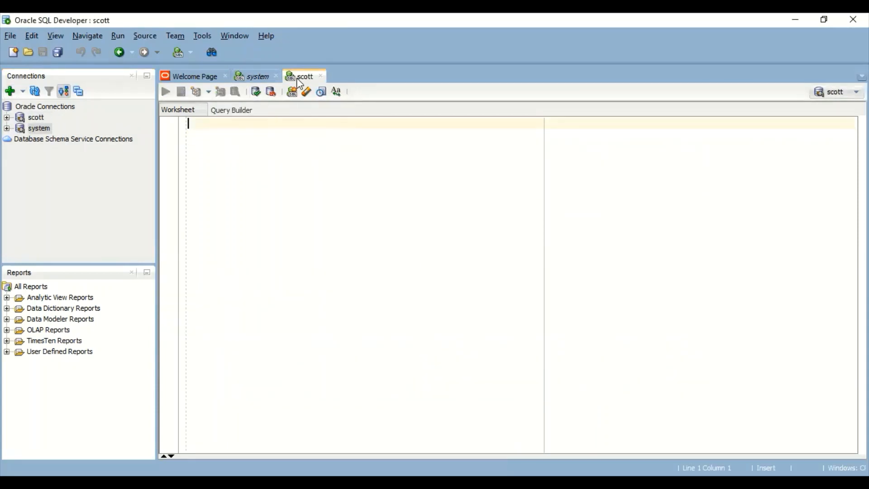
click(261, 83)
click(299, 78)
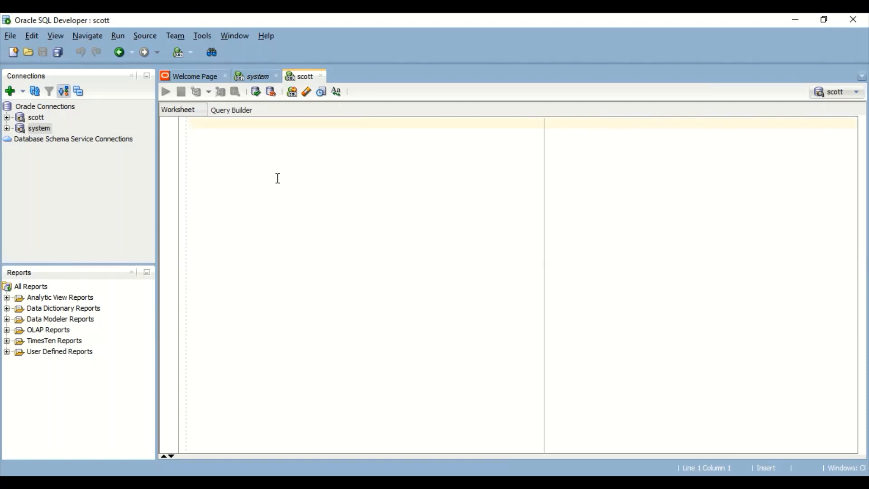
click(259, 79)
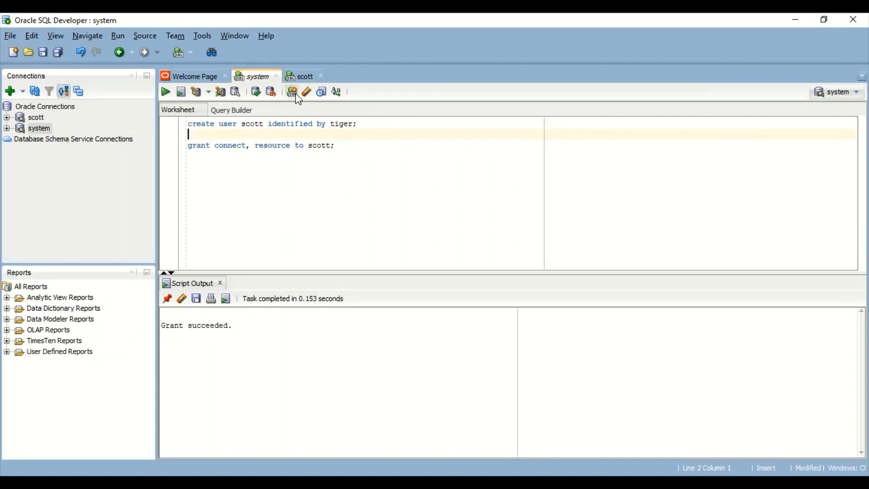
click(303, 77)
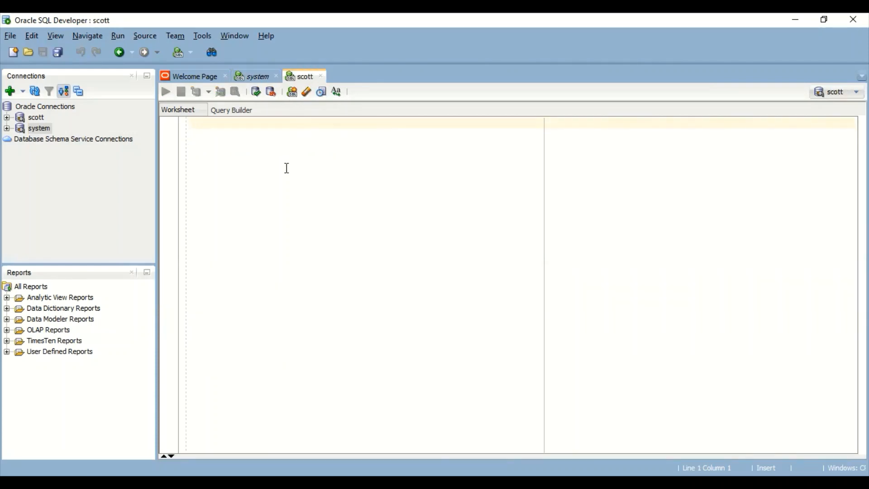